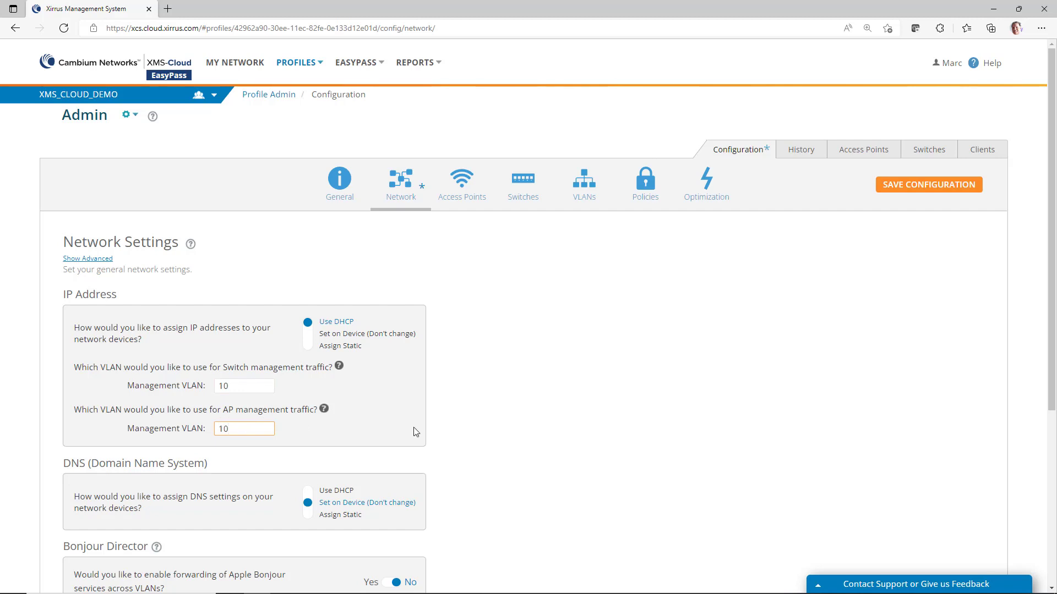
{"action": "left_click", "coordinate": [449, 432]}
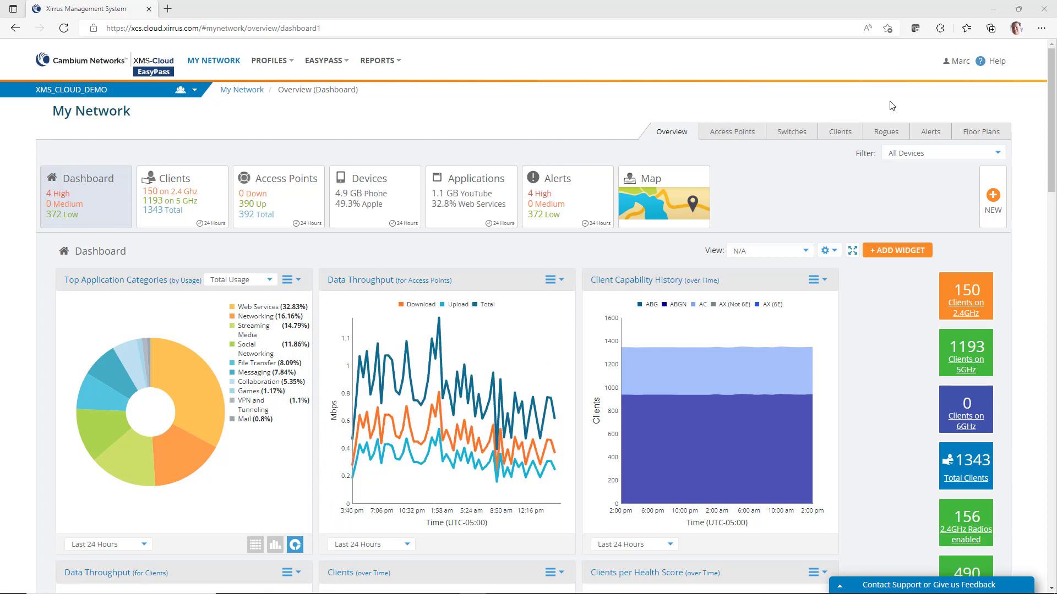
Step: In the system settings, set the alert notification duration to 3 minutes for access points and 10 minutes for switches
{"action": "left_click", "coordinate": [950, 65]}
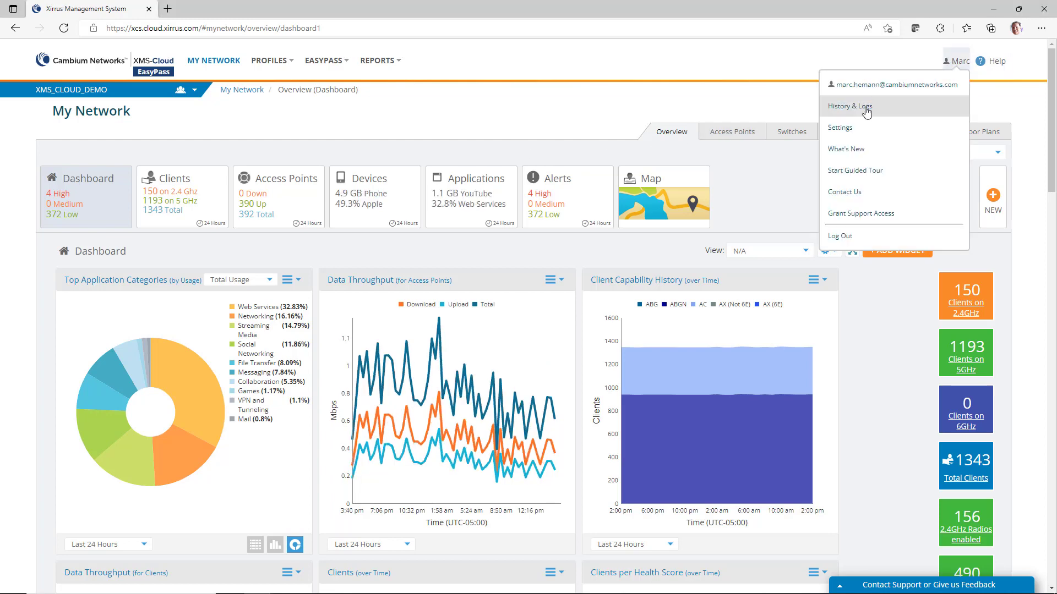
{"action": "left_click", "coordinate": [859, 130]}
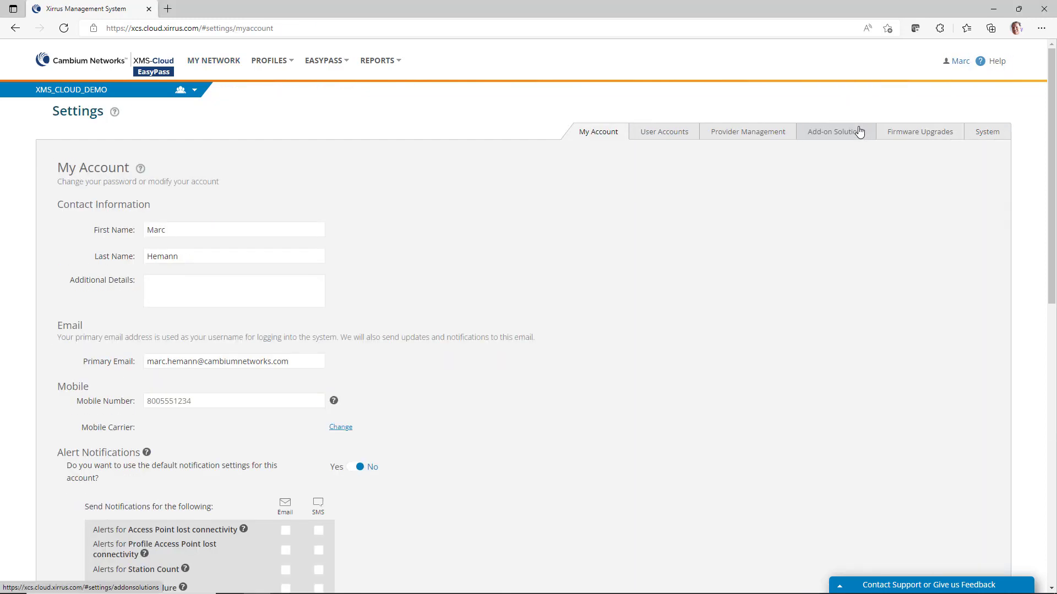
{"action": "left_click", "coordinate": [996, 135]}
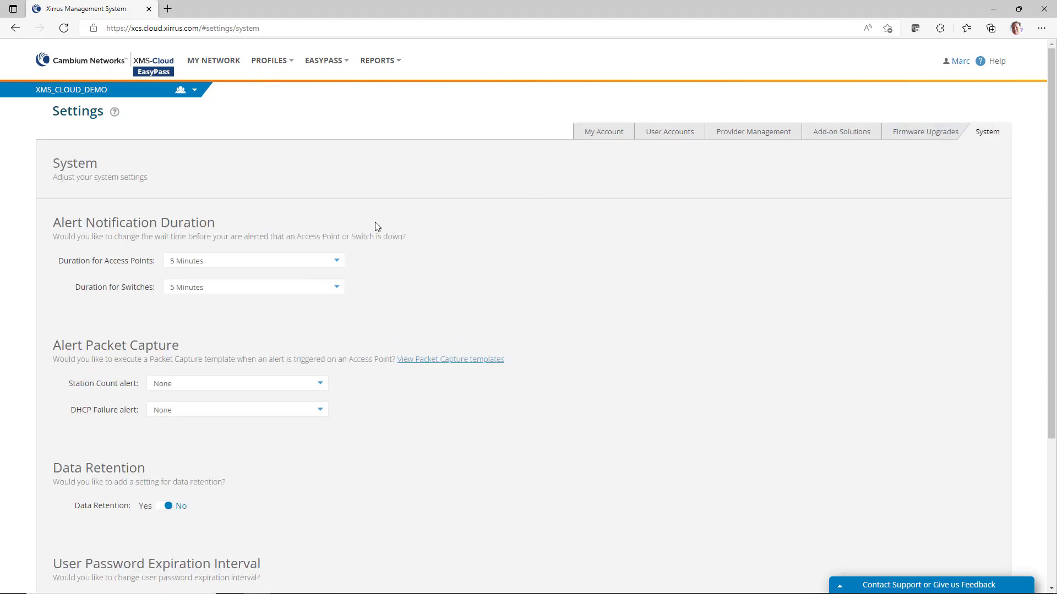
{"action": "left_click", "coordinate": [338, 263]}
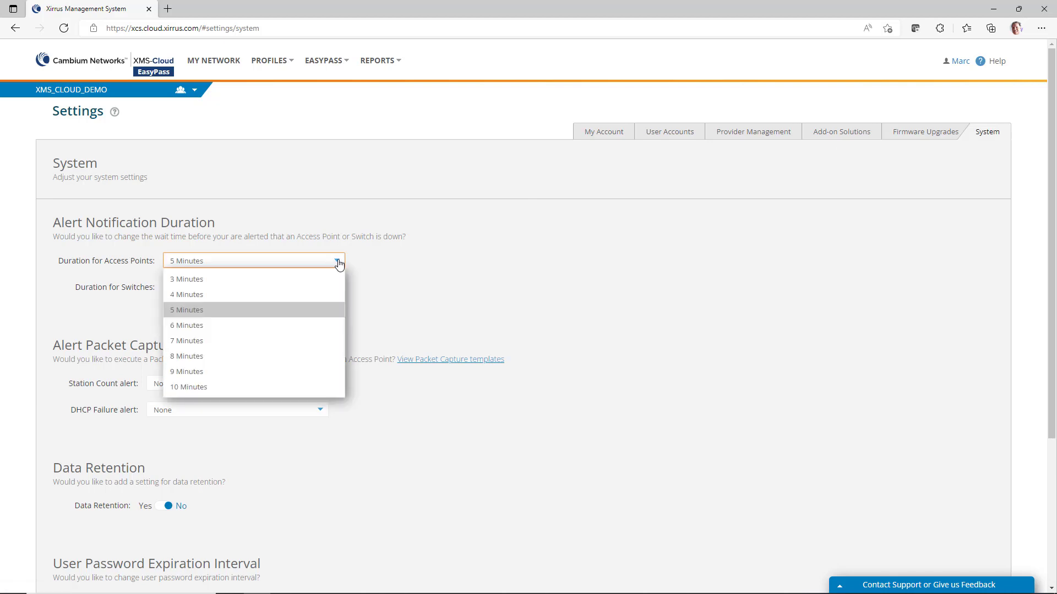
{"action": "left_click", "coordinate": [328, 278]}
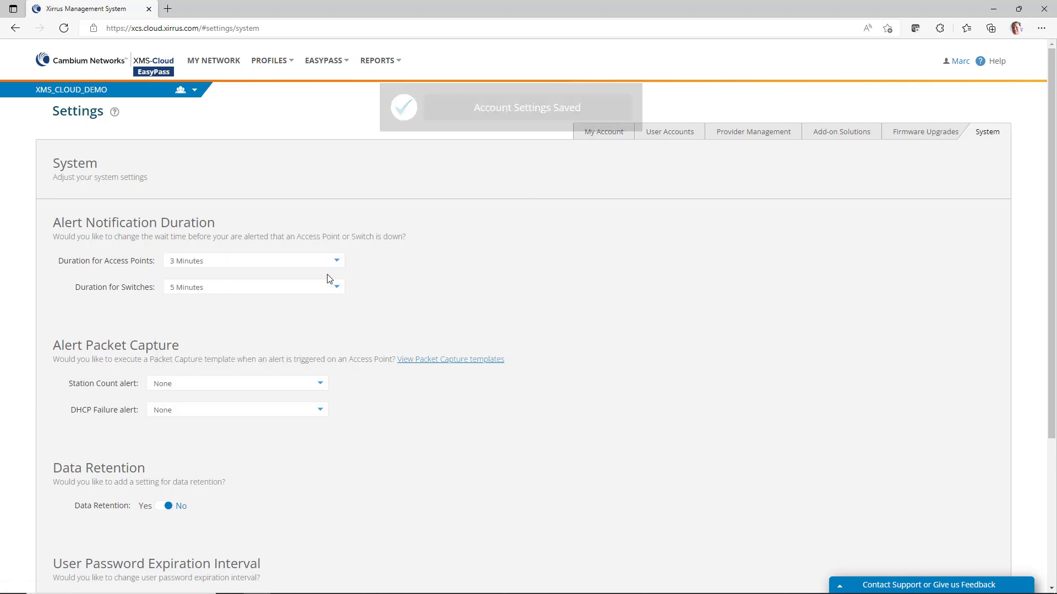
{"action": "left_click", "coordinate": [334, 286]}
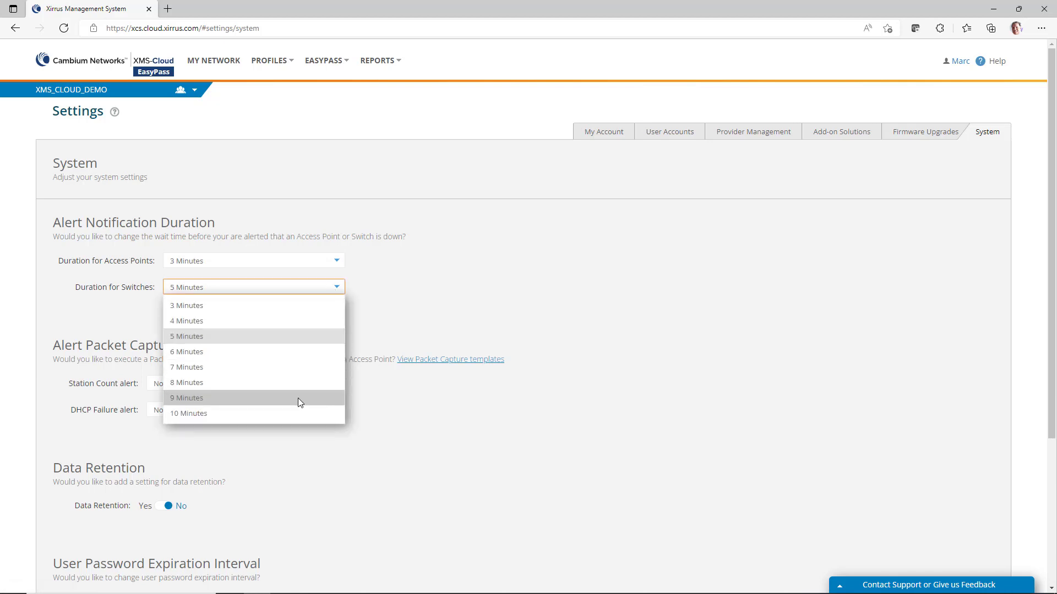
{"action": "left_click", "coordinate": [304, 412]}
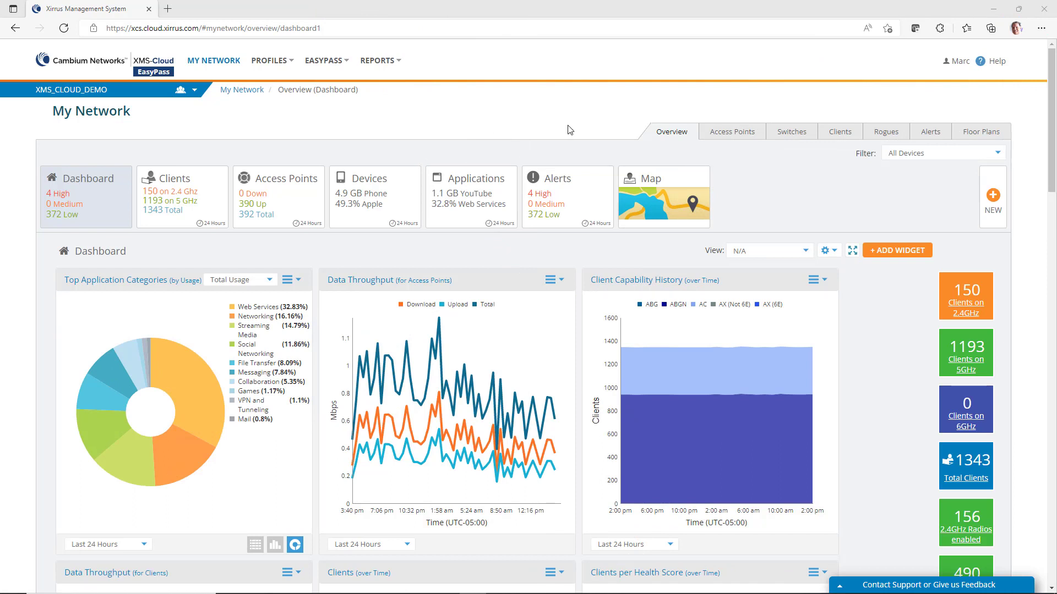
Step: Start a new custom alert definition for the network with the alert type AP Throughput
{"action": "left_click", "coordinate": [928, 134]}
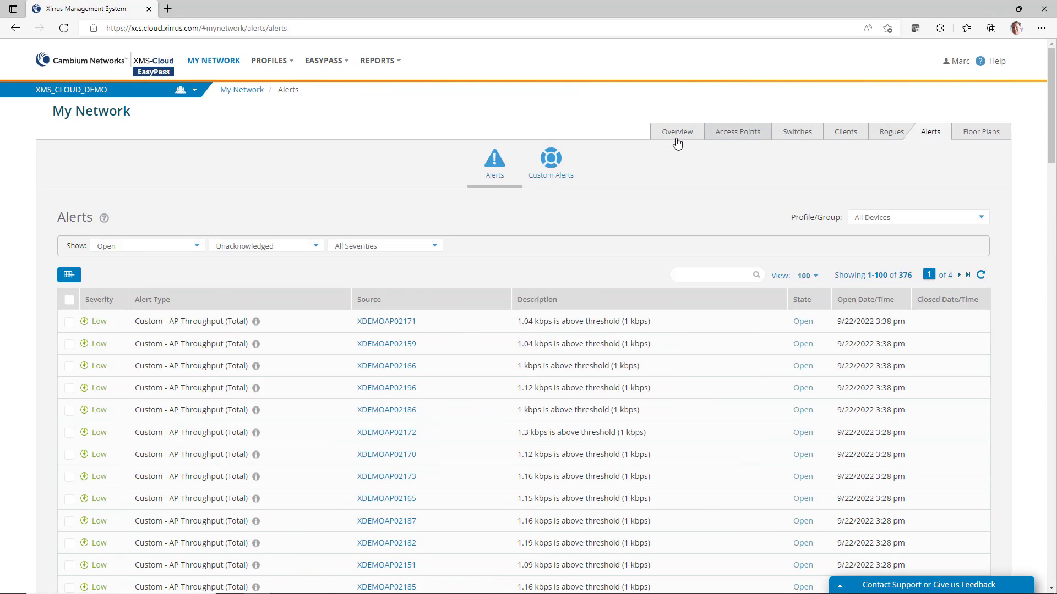
{"action": "left_click", "coordinate": [552, 160]}
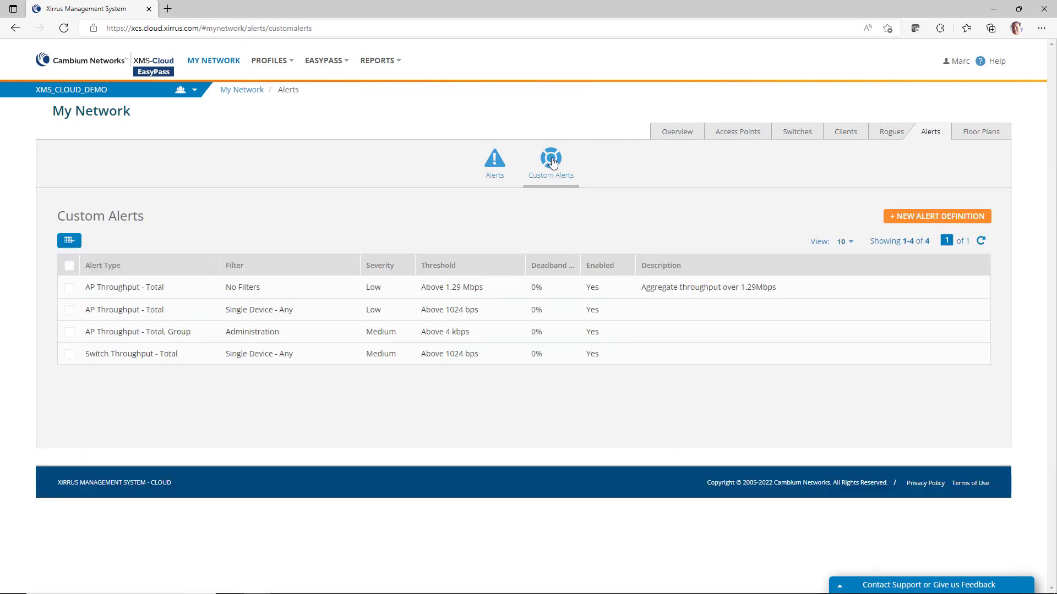
{"action": "left_click", "coordinate": [913, 216]}
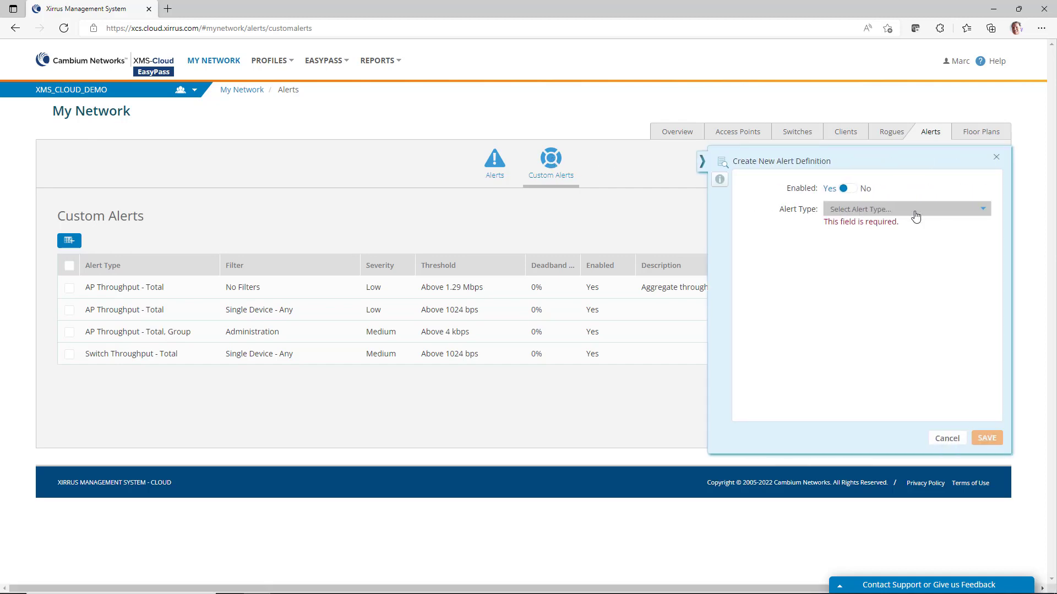
{"action": "left_click", "coordinate": [915, 215]}
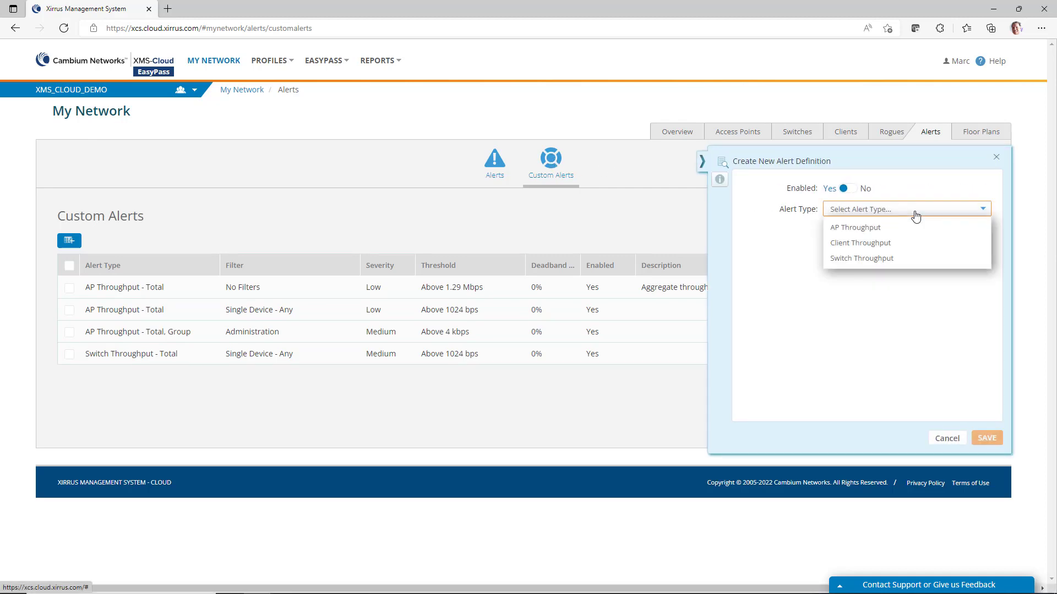
{"action": "left_click", "coordinate": [911, 228]}
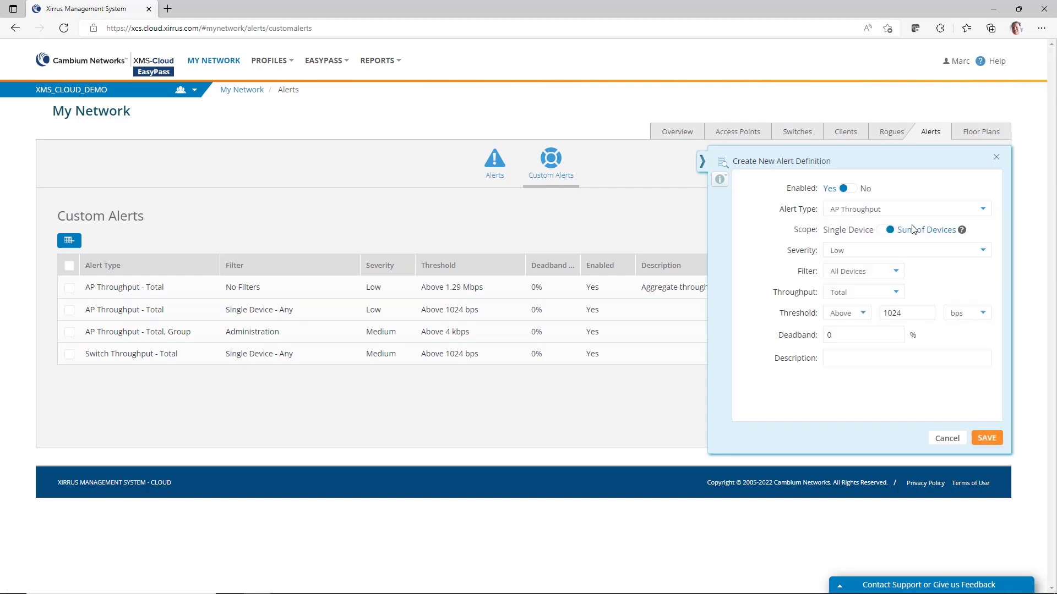
Step: Scope the AP Throughput alert to Single Device, assign the AP Gig1 ETH packet capture template and save the definition
{"action": "left_click", "coordinate": [879, 231]}
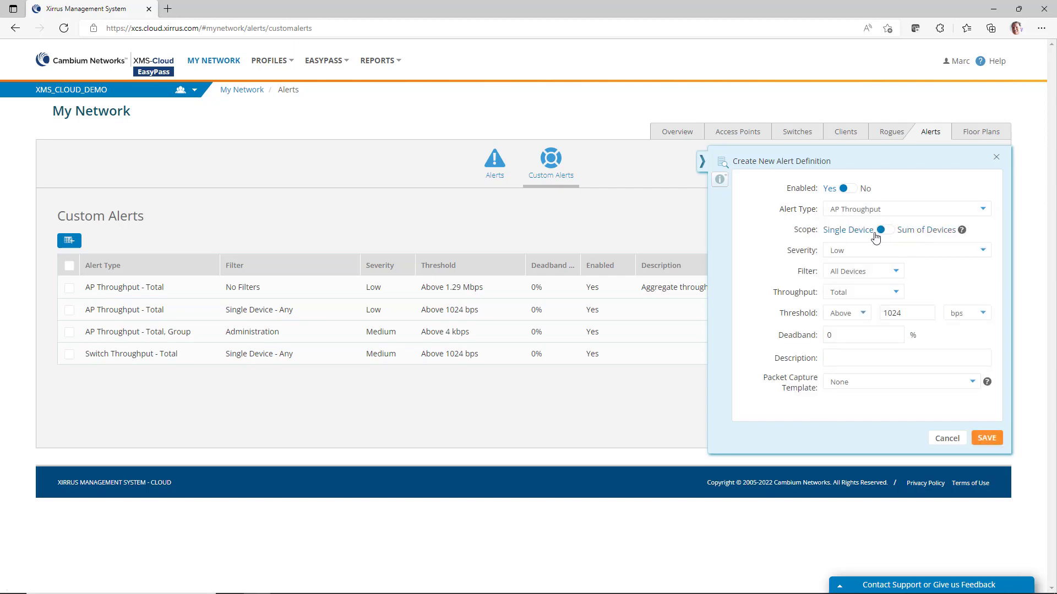
{"action": "left_click", "coordinate": [879, 387]}
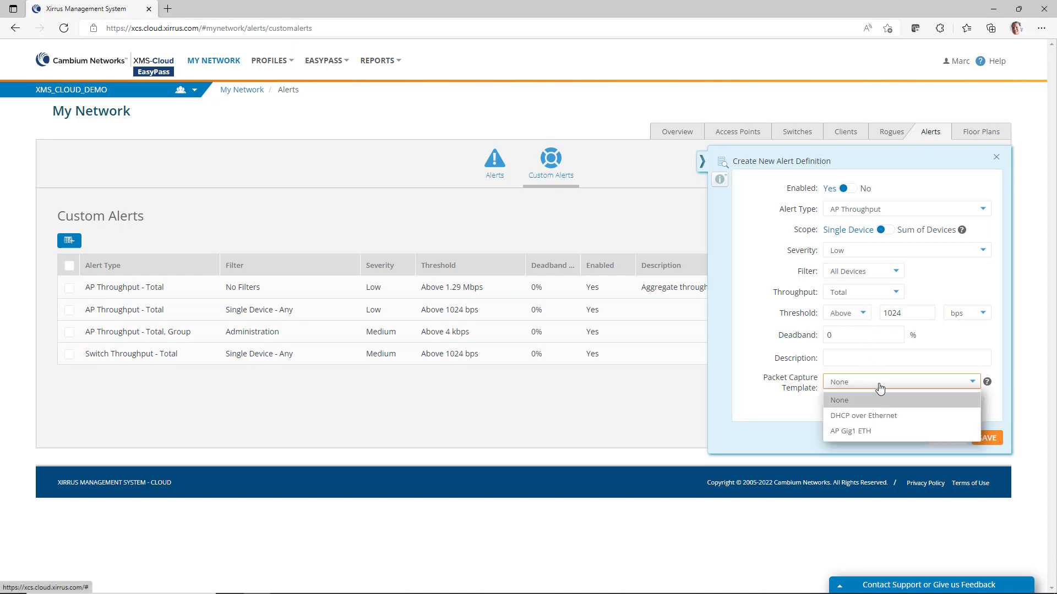
{"action": "left_click", "coordinate": [887, 435]}
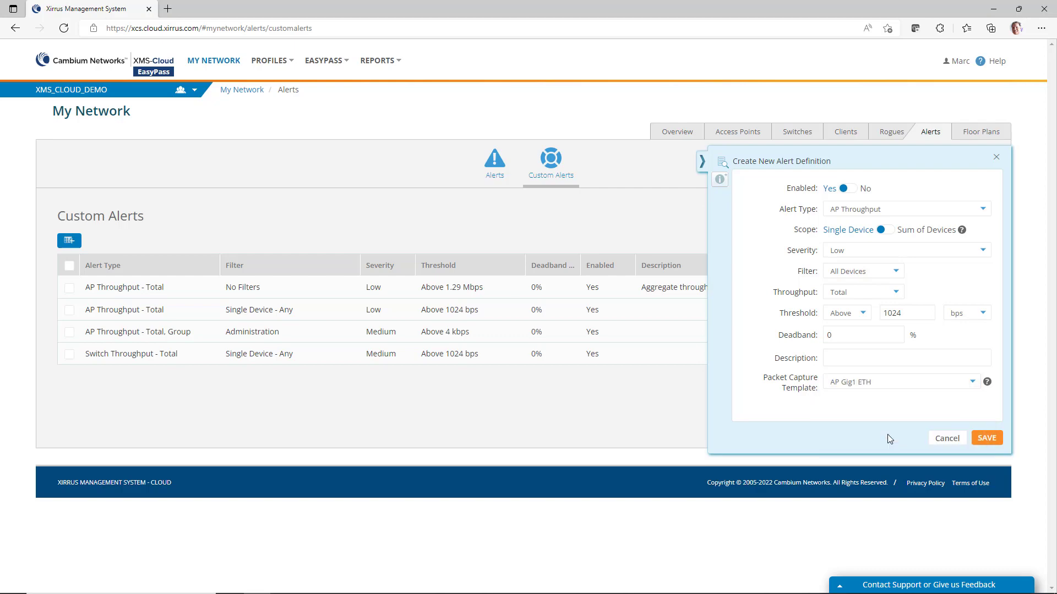
{"action": "left_click", "coordinate": [988, 438]}
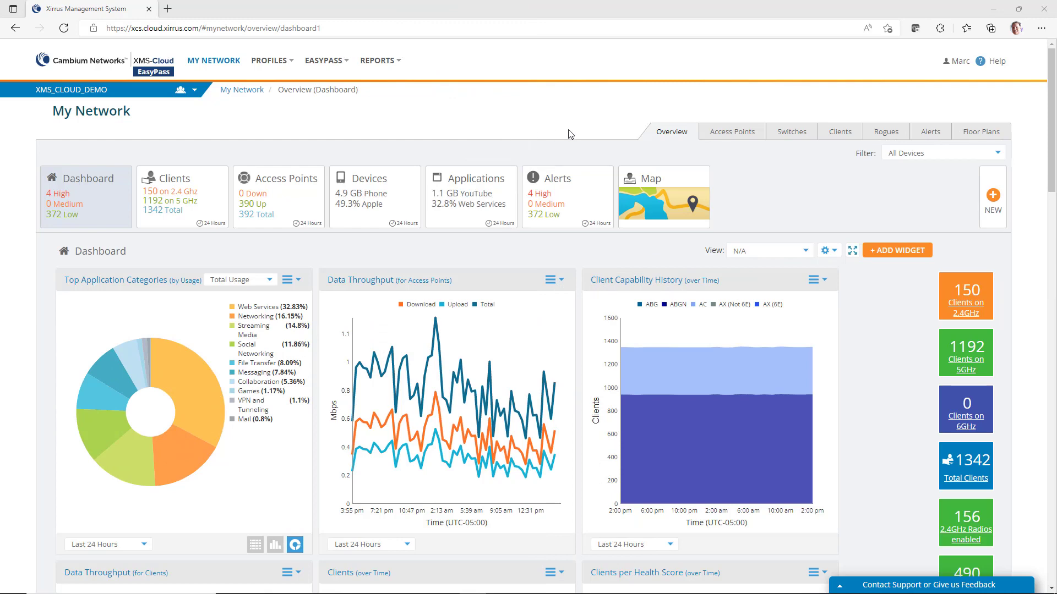
Step: Start another custom alert definition, this one with the alert type Switch Throughput
{"action": "left_click", "coordinate": [931, 134]}
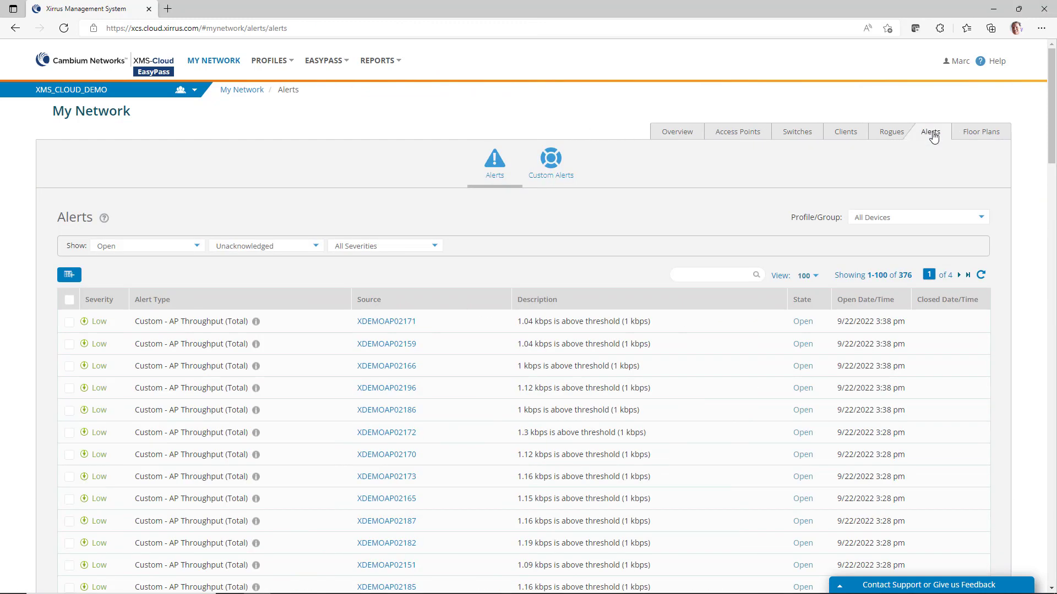
{"action": "left_click", "coordinate": [548, 161]}
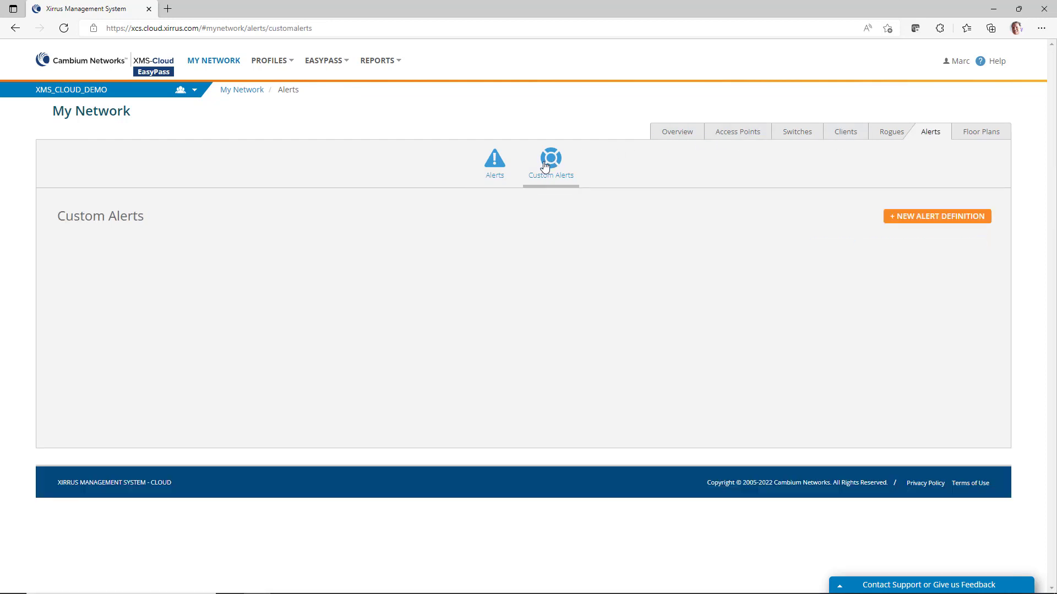
{"action": "left_click", "coordinate": [930, 217]}
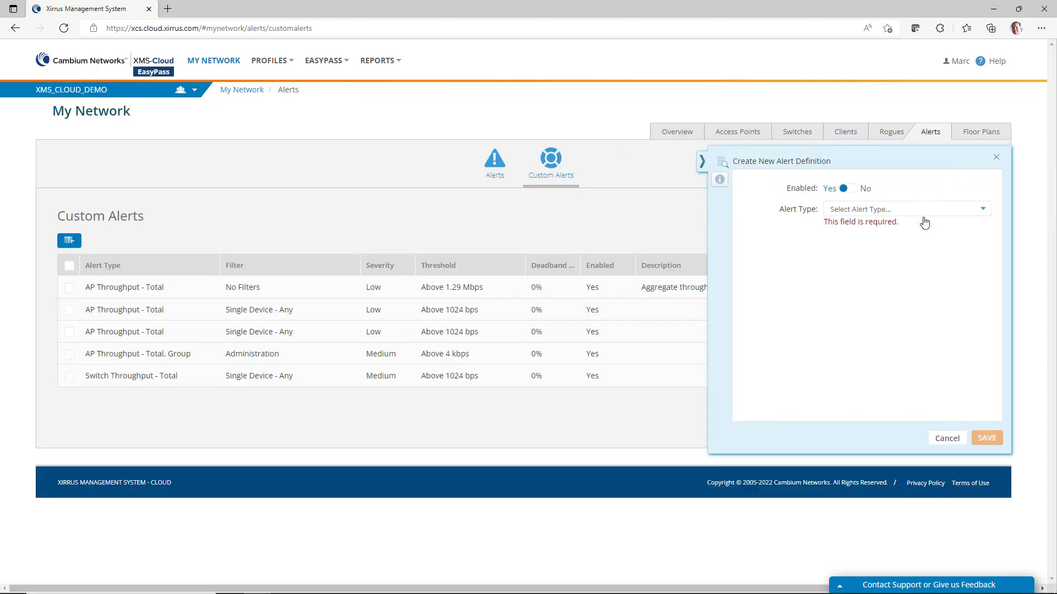
{"action": "left_click", "coordinate": [906, 212]}
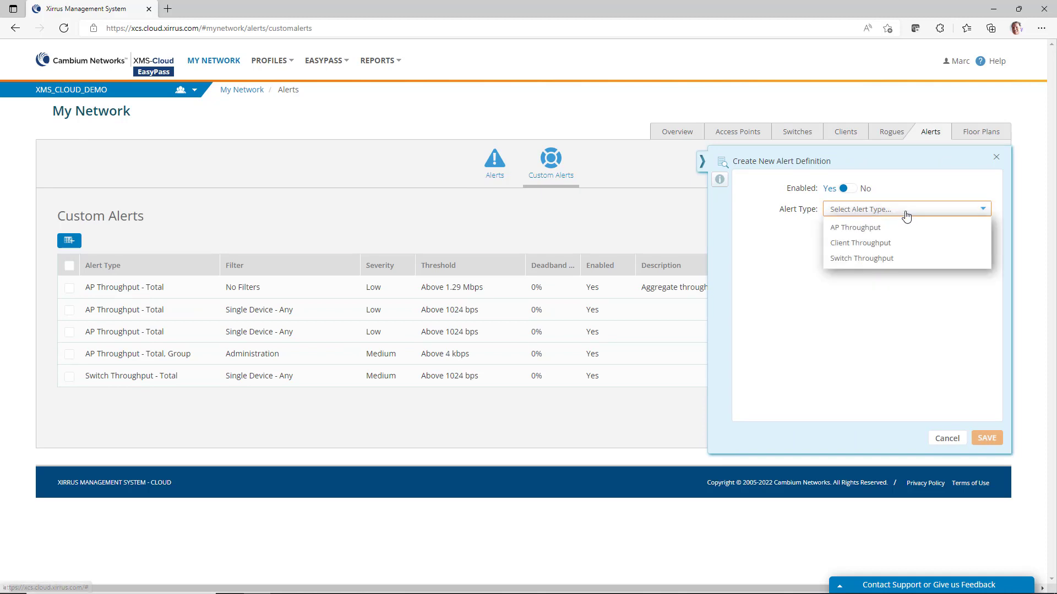
{"action": "left_click", "coordinate": [907, 259]}
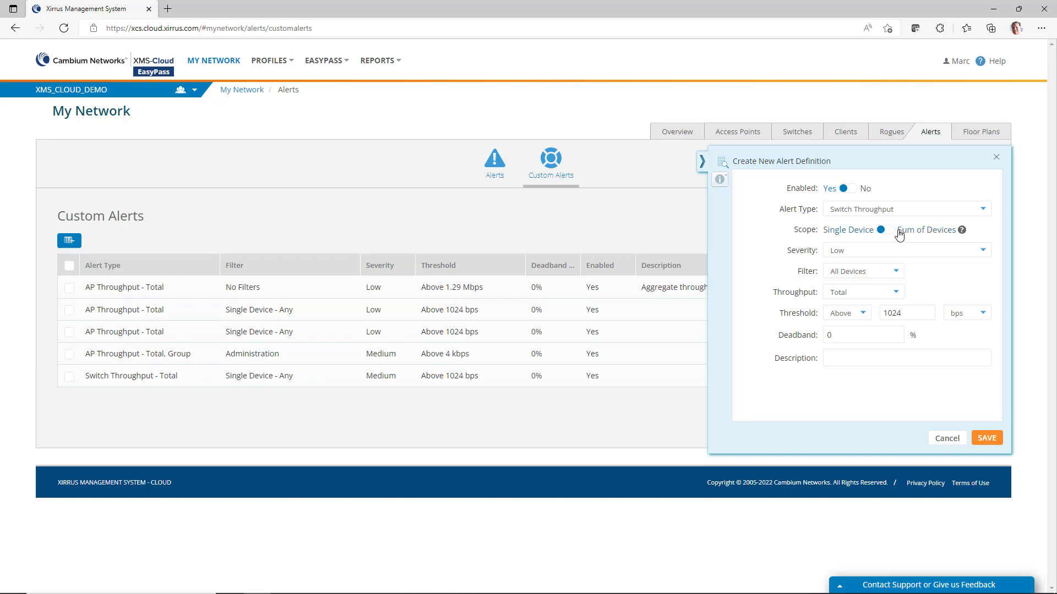
Step: Scope the Switch Throughput alert to Sum of Devices and filter it by the Admin profile
{"action": "left_click", "coordinate": [885, 270]}
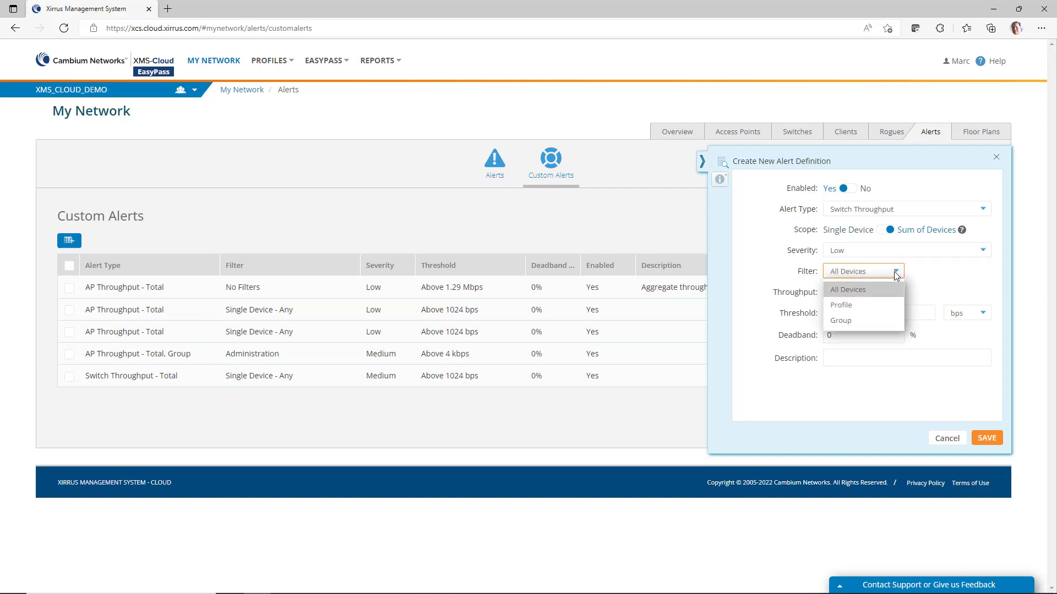
{"action": "left_click", "coordinate": [885, 303]}
{"action": "left_click", "coordinate": [943, 273]}
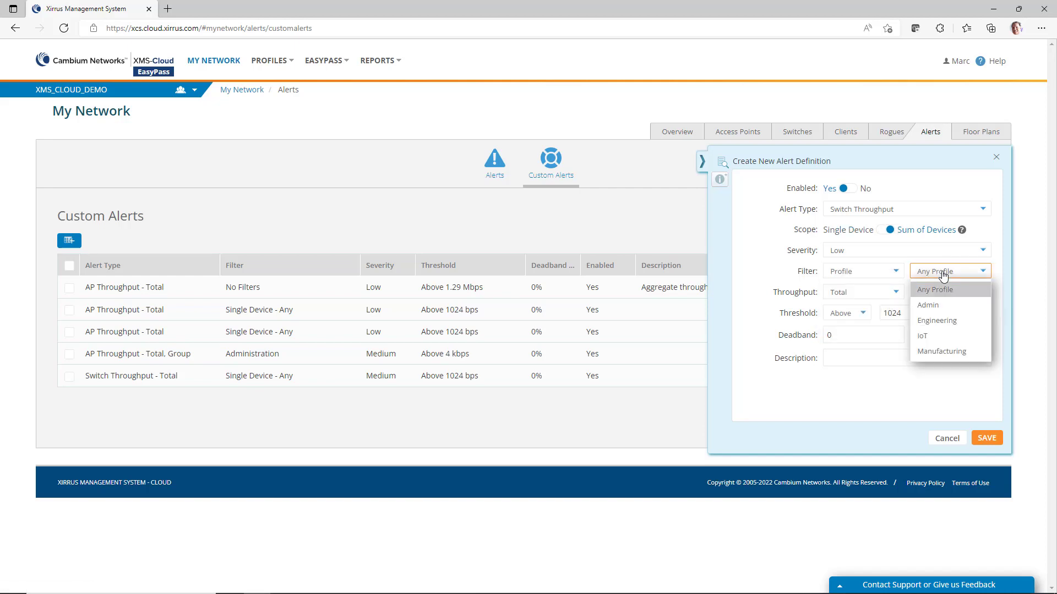
{"action": "left_click", "coordinate": [936, 306]}
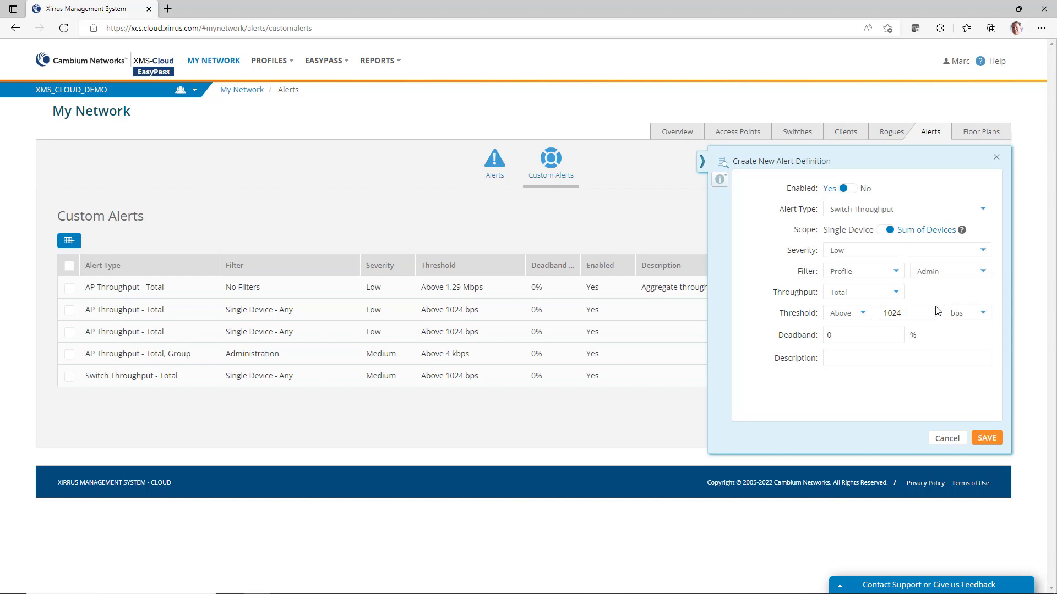
Step: Set the switch alert's severity to Medium and its threshold unit to Mbps, and save the definition
{"action": "left_click", "coordinate": [932, 252]}
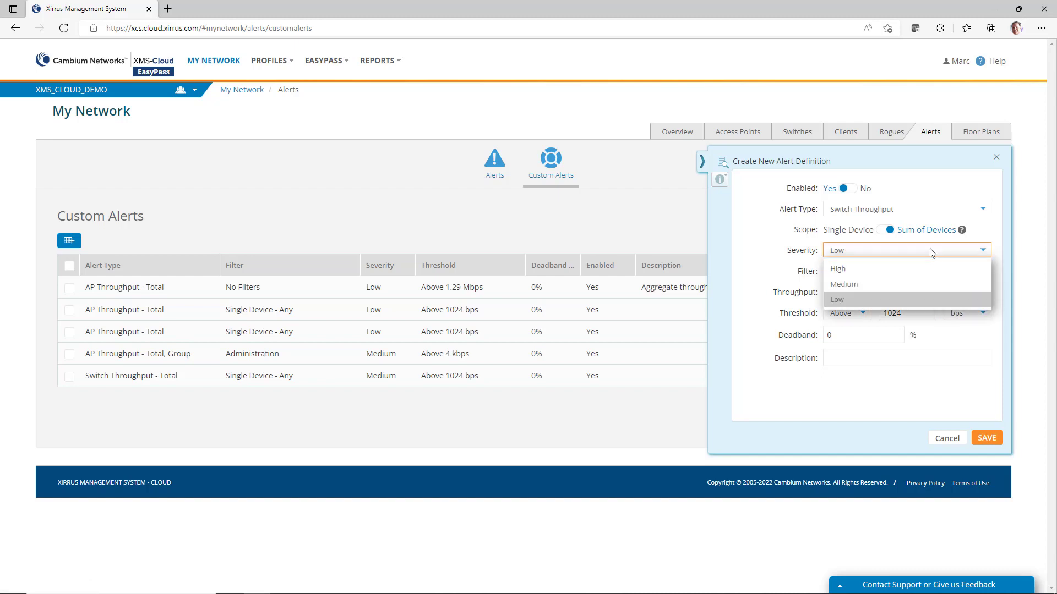
{"action": "left_click", "coordinate": [923, 284]}
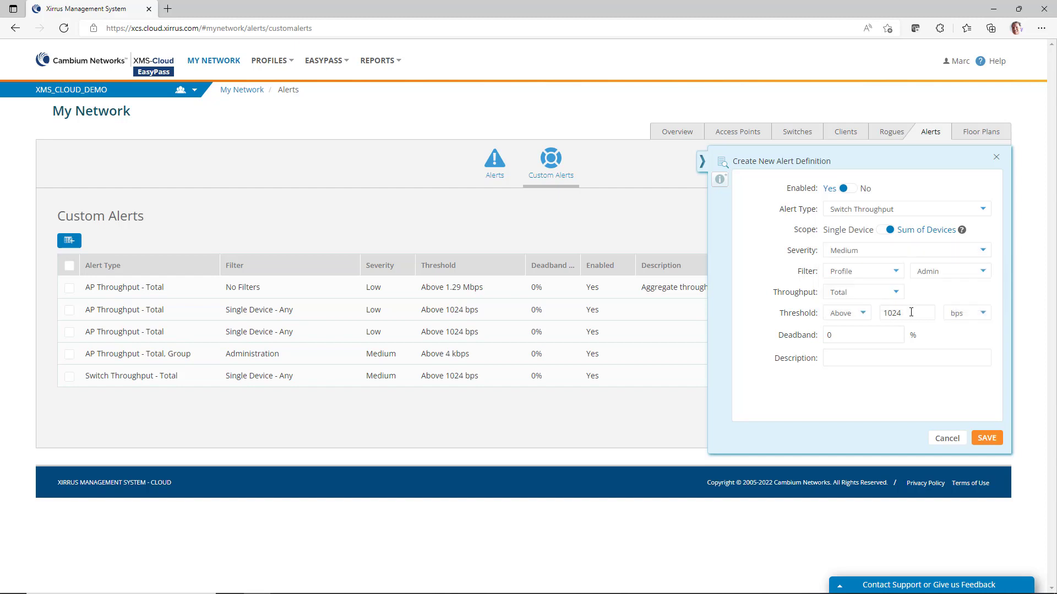
{"action": "left_click", "coordinate": [978, 313]}
{"action": "left_click", "coordinate": [971, 360]}
{"action": "left_click", "coordinate": [986, 439]}
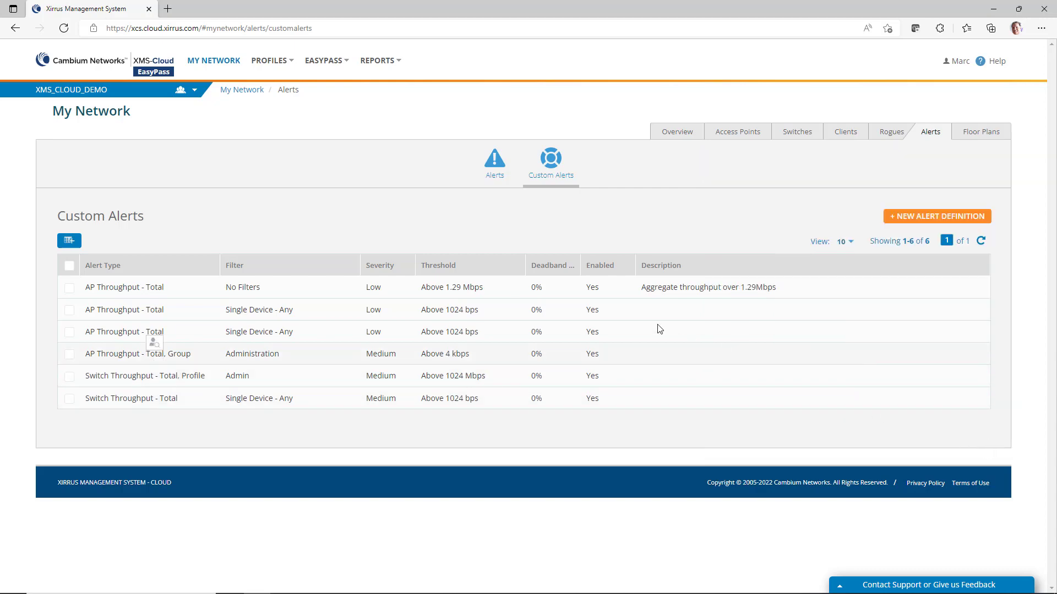
Step: From the peak of the dashboard's switch data throughput chart, start a custom alert above about 70 kbps, filtered by the Admin profile
{"action": "left_click", "coordinate": [241, 90]}
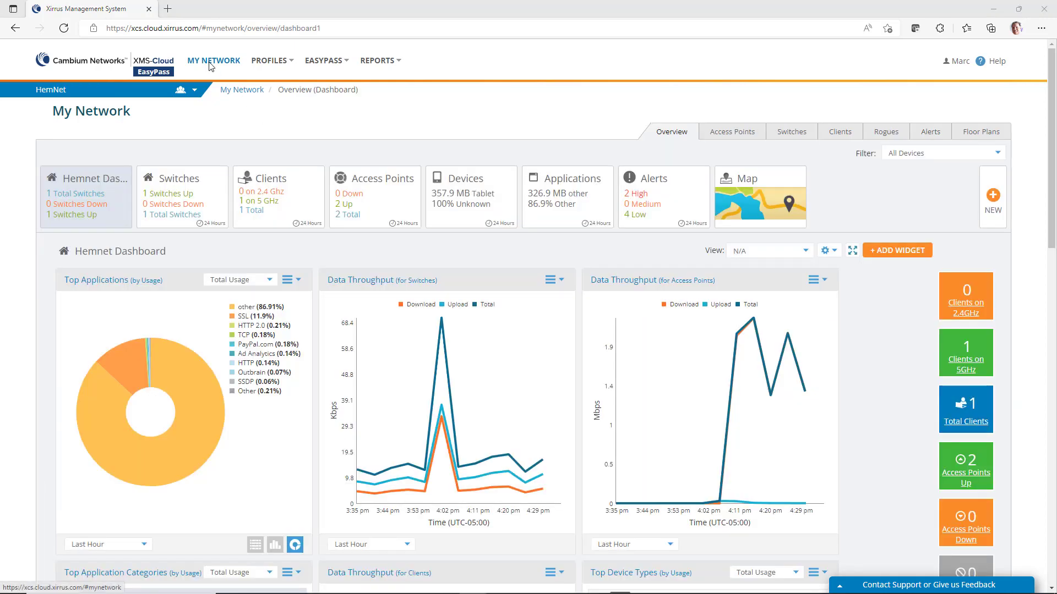
{"action": "left_click", "coordinate": [441, 325]}
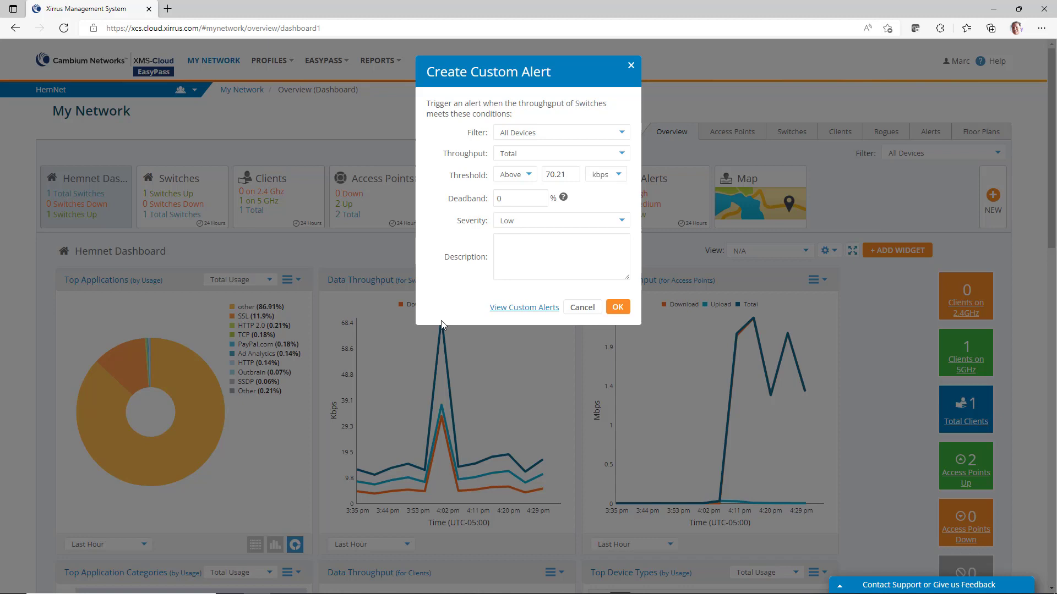
{"action": "left_click", "coordinate": [533, 134]}
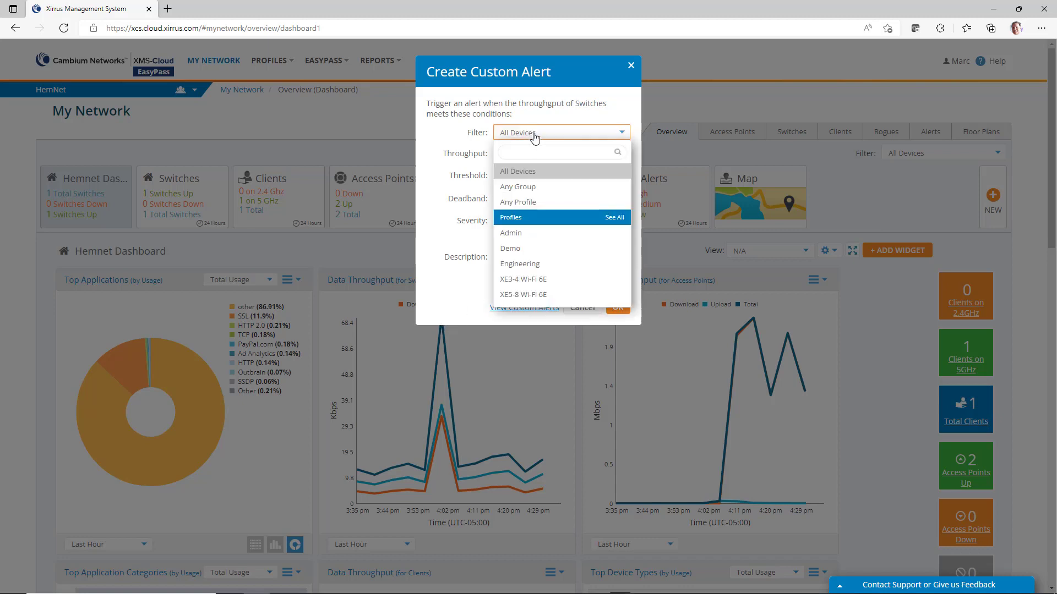
{"action": "left_click", "coordinate": [554, 234]}
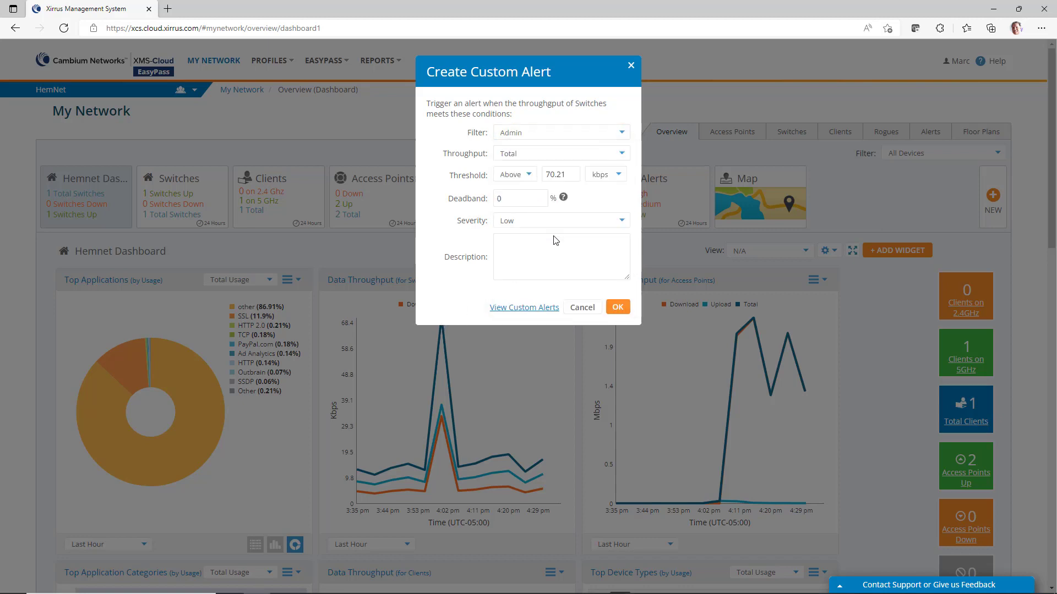